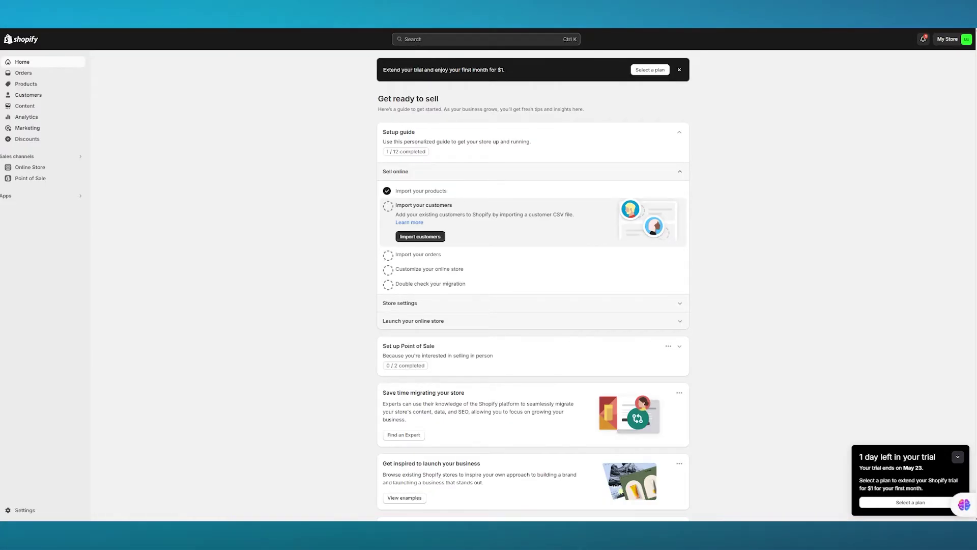
- Search the Shopify app store for 'zopi' to reach Zopi Dropshipping's install page
{"action": "scroll", "coordinate": [790, 394], "scroll_direction": "down", "scroll_amount": 3}
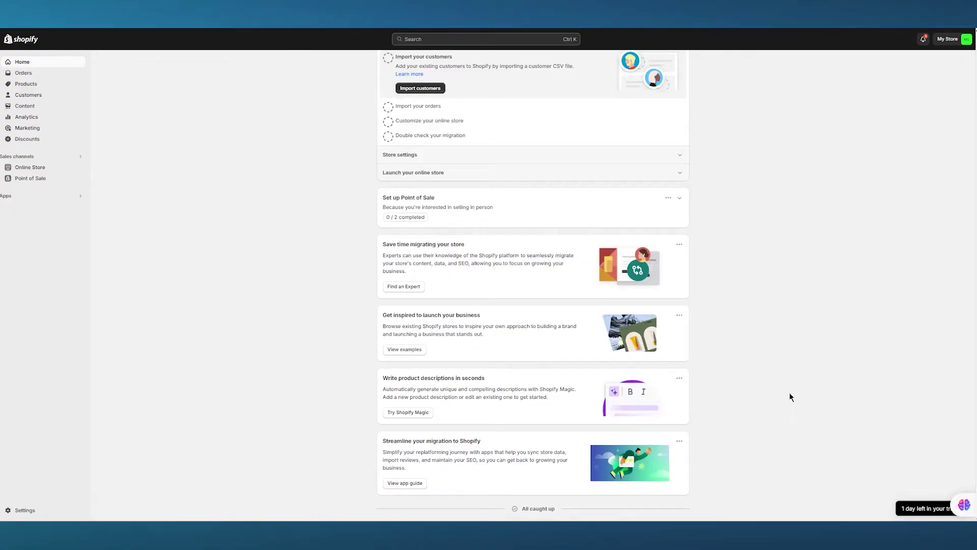
{"action": "scroll", "coordinate": [790, 394], "scroll_direction": "up", "scroll_amount": 3}
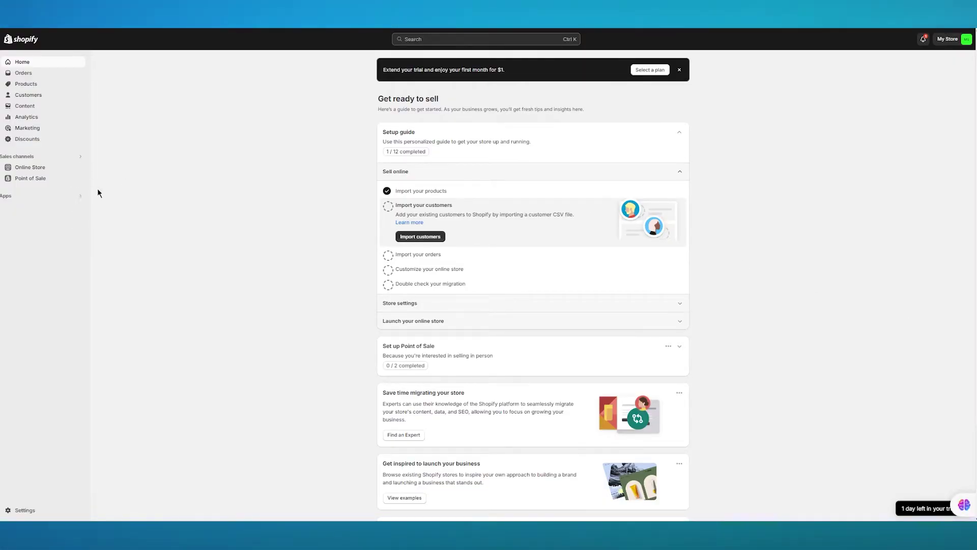
{"action": "left_click", "coordinate": [68, 198]}
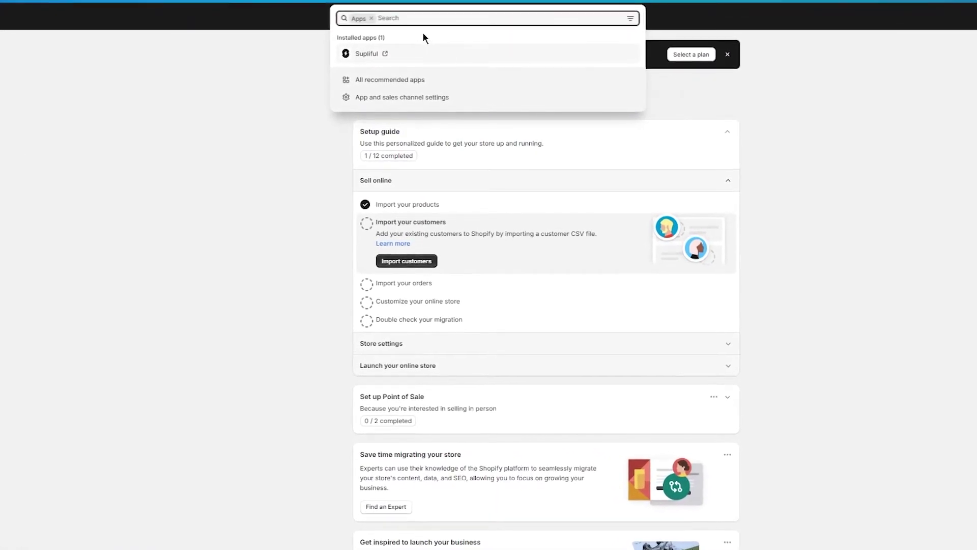
{"action": "type", "text": "zopi"}
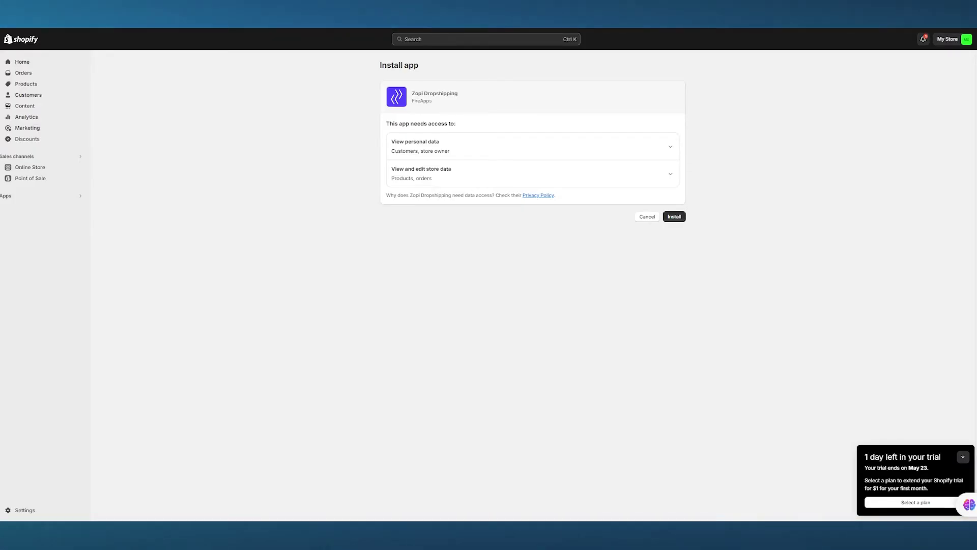
- Install Zopi Dropshipping so its yearly pricing plans page opens in the admin
{"action": "left_click", "coordinate": [674, 217]}
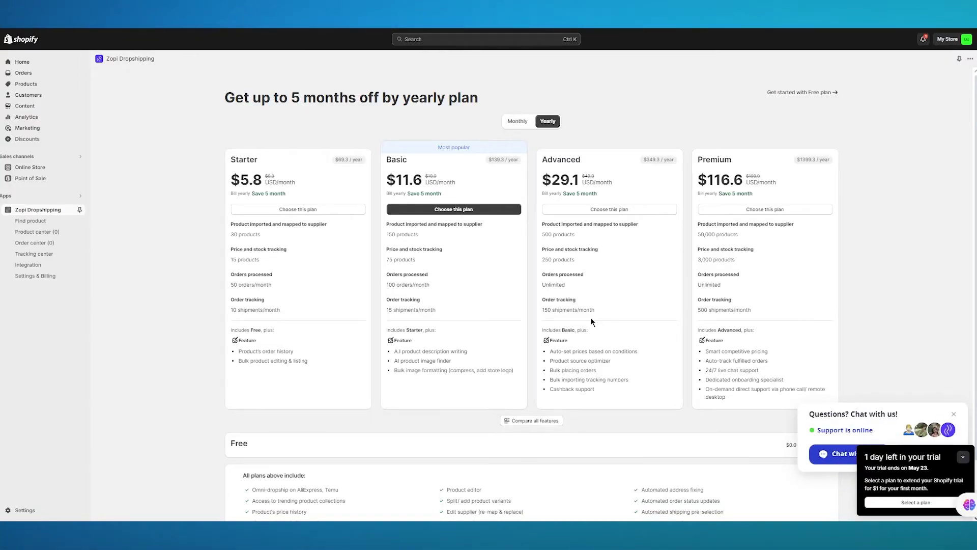
- Dismiss the chat popup and expand the Free plan: $0.0/month, 10 products, 5 orders
{"action": "scroll", "coordinate": [591, 319], "scroll_direction": "down", "scroll_amount": 1}
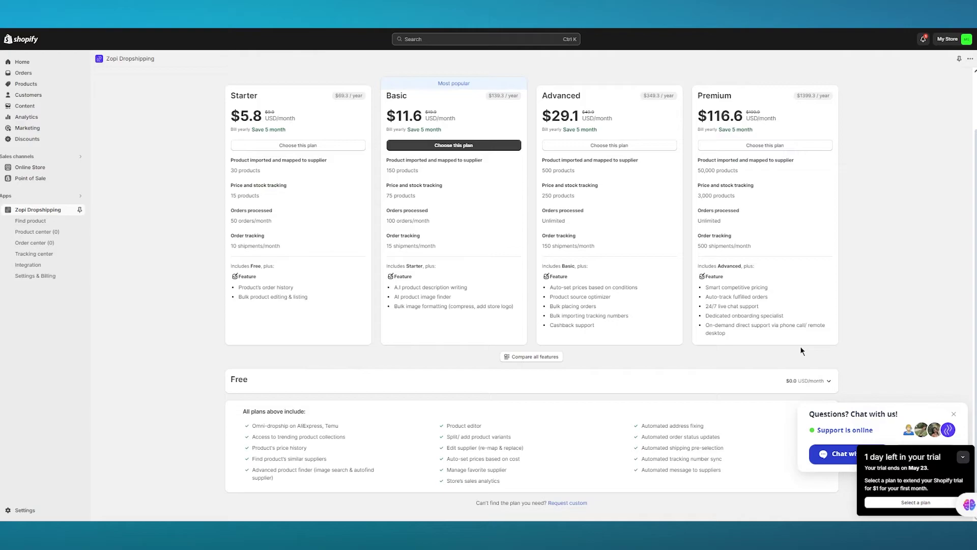
{"action": "left_click", "coordinate": [954, 414]}
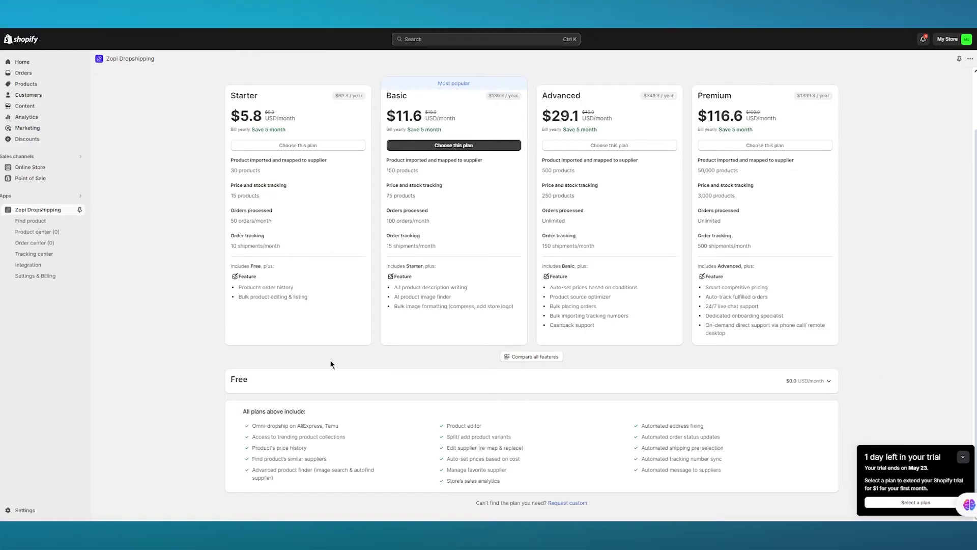
{"action": "scroll", "coordinate": [330, 359], "scroll_direction": "up", "scroll_amount": 1}
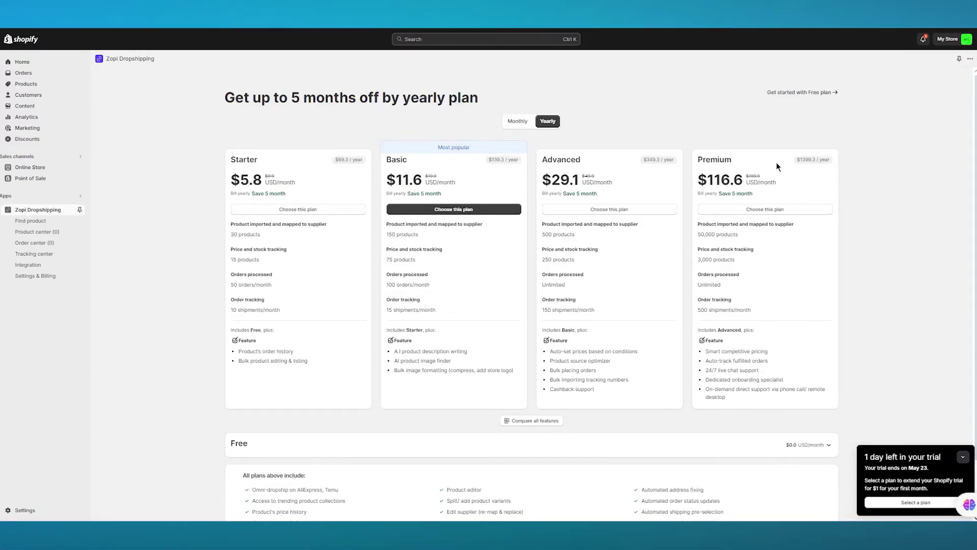
{"action": "scroll", "coordinate": [776, 166], "scroll_direction": "down", "scroll_amount": 1}
{"action": "left_click", "coordinate": [645, 386]}
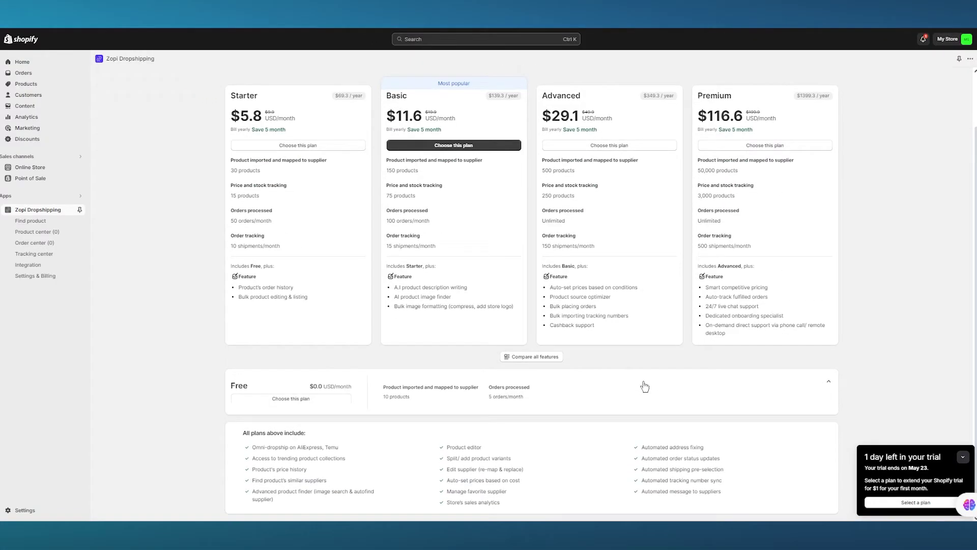
- Choose the Free plan, dismiss the welcome modal, and save English as the language
{"action": "left_click", "coordinate": [329, 402]}
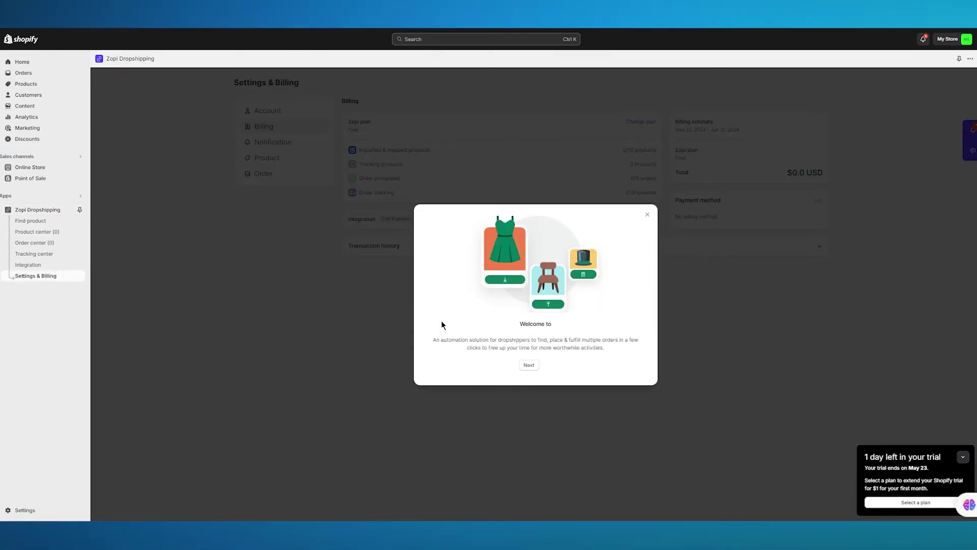
{"action": "left_click", "coordinate": [646, 215]}
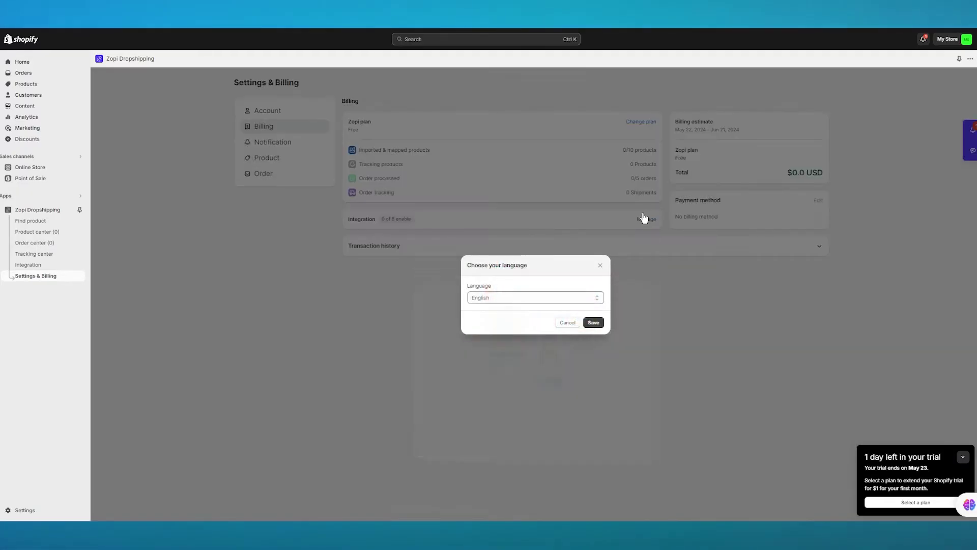
{"action": "left_click", "coordinate": [594, 324]}
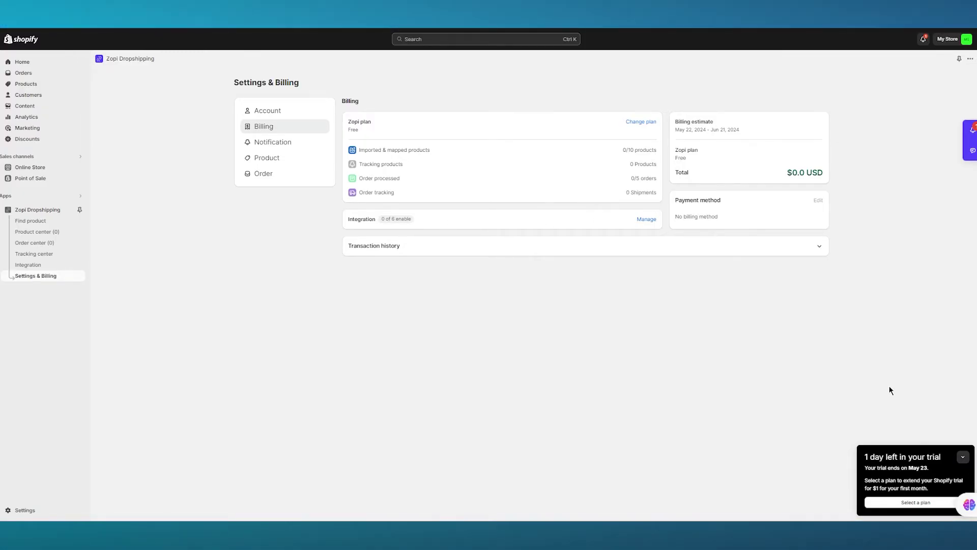
- Collapse the trial reminder, check the empty transaction history, and go to Find product
{"action": "left_click", "coordinate": [964, 459]}
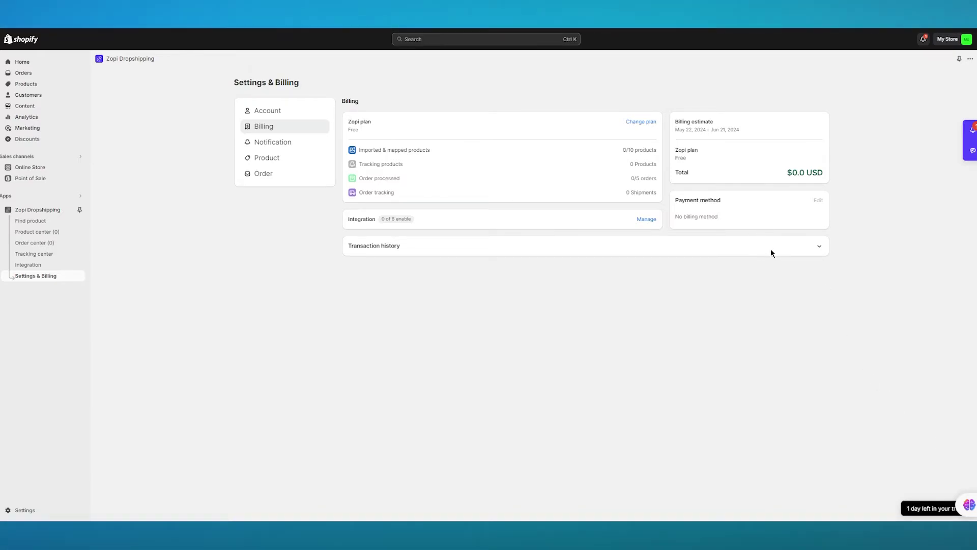
{"action": "left_click", "coordinate": [819, 249]}
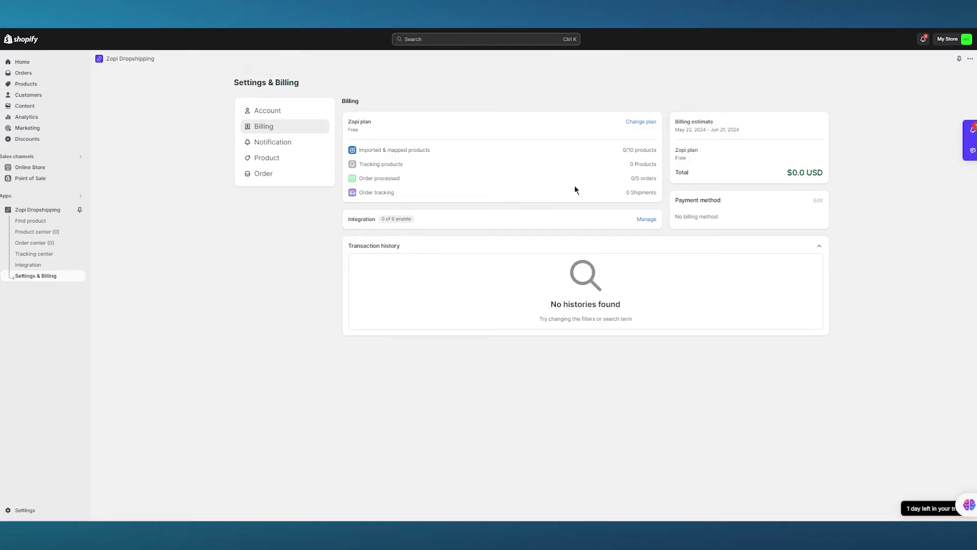
{"action": "left_click", "coordinate": [43, 221]}
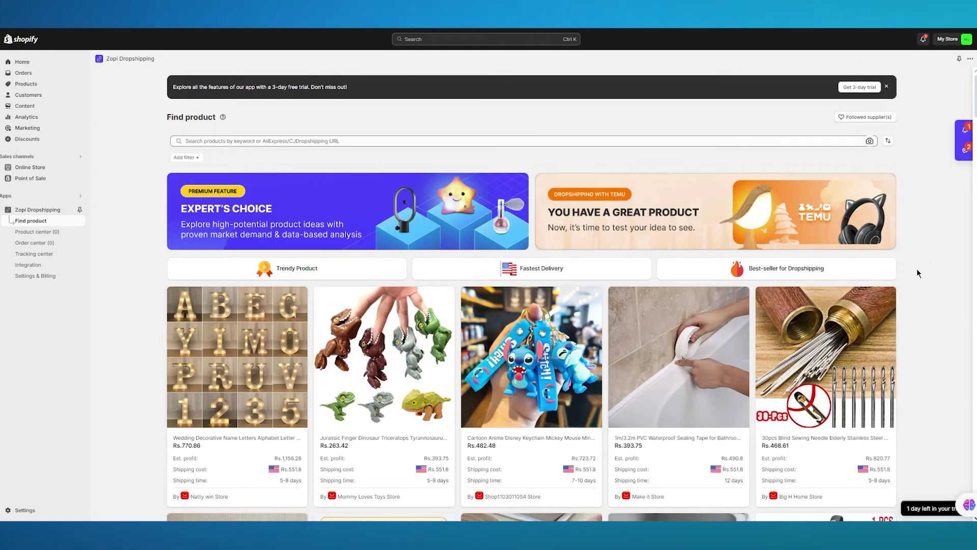
- Add the Pet Dog Brush Cat Comb from the catalogue to the import list
{"action": "scroll", "coordinate": [932, 290], "scroll_direction": "down", "scroll_amount": 5}
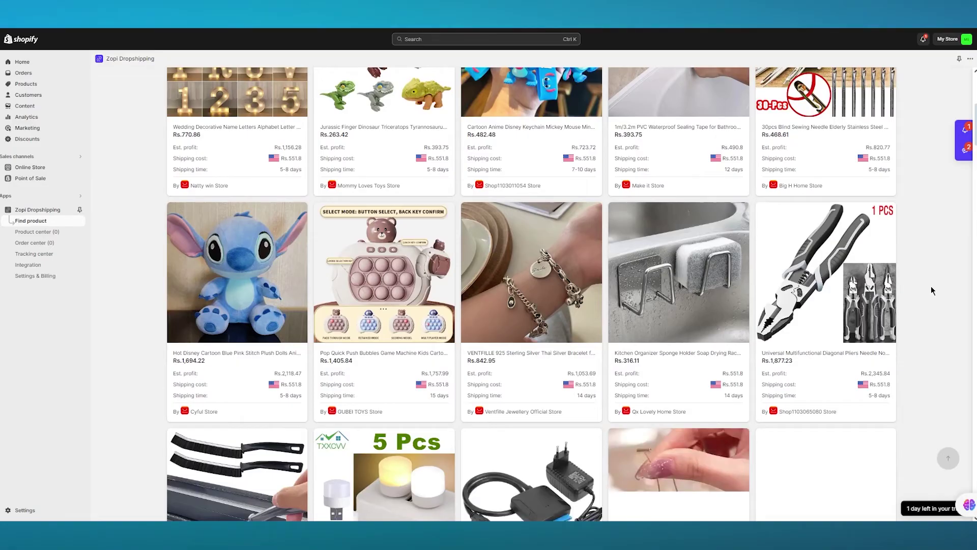
{"action": "scroll", "coordinate": [932, 290], "scroll_direction": "down", "scroll_amount": 5}
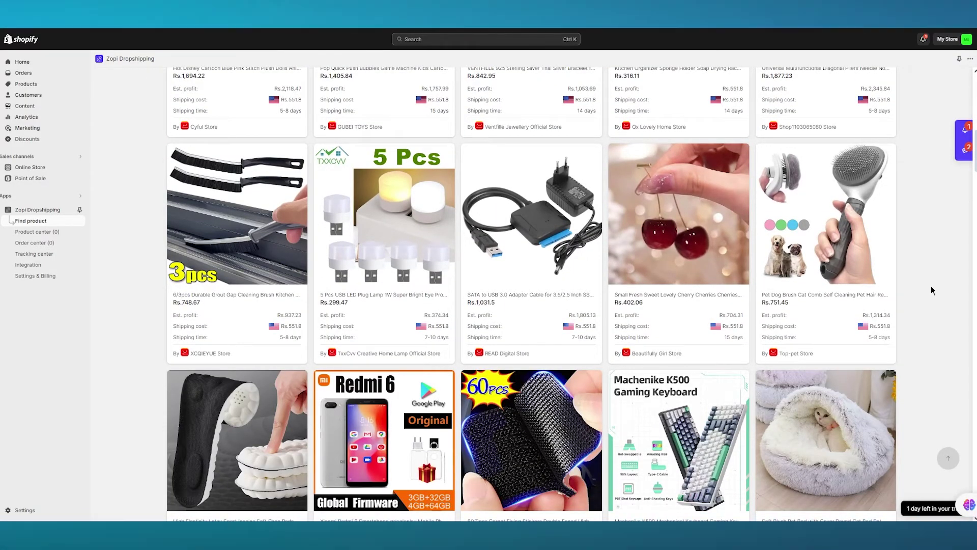
{"action": "mouse_move", "coordinate": [792, 245]}
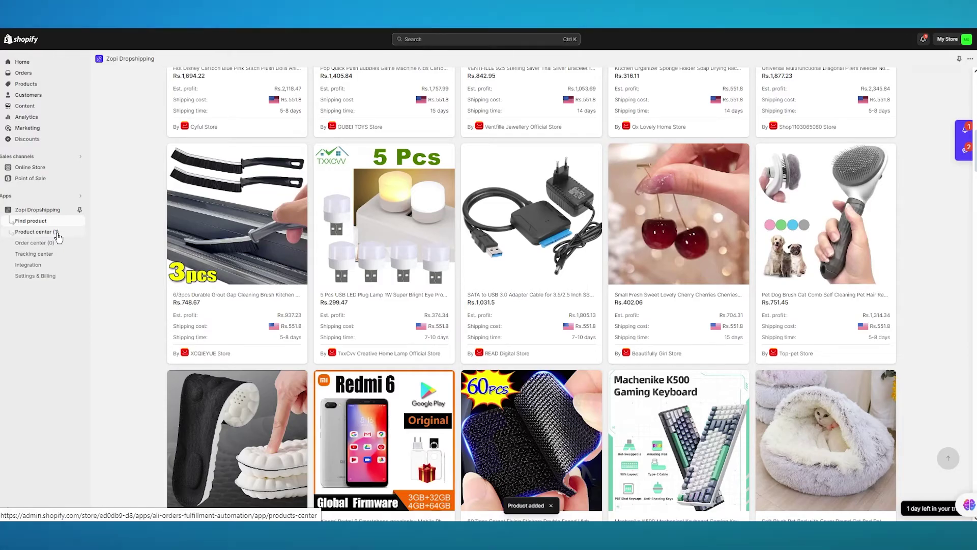
- Open the Pet Dog Brush from Product center in the product editor
{"action": "left_click", "coordinate": [37, 232]}
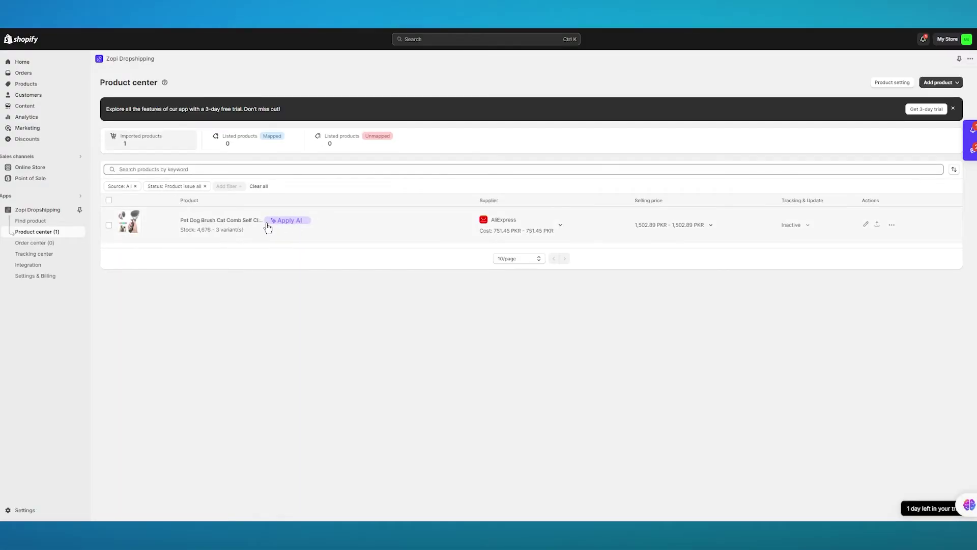
{"action": "left_click", "coordinate": [245, 222]}
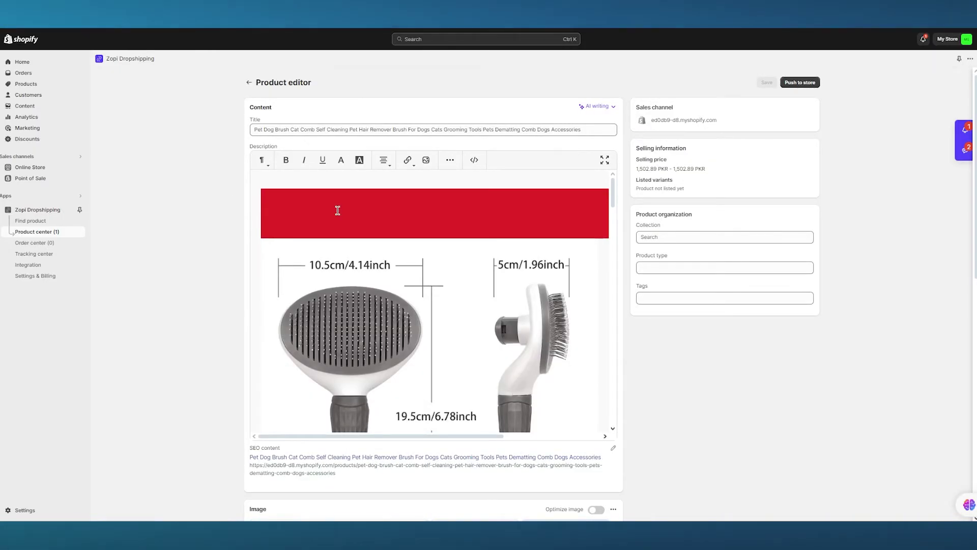
- Review the brush's description and images, select the Product type field, and bring up Push to store
{"action": "scroll", "coordinate": [338, 209], "scroll_direction": "down", "scroll_amount": 10}
{"action": "scroll", "coordinate": [183, 259], "scroll_direction": "down", "scroll_amount": 10}
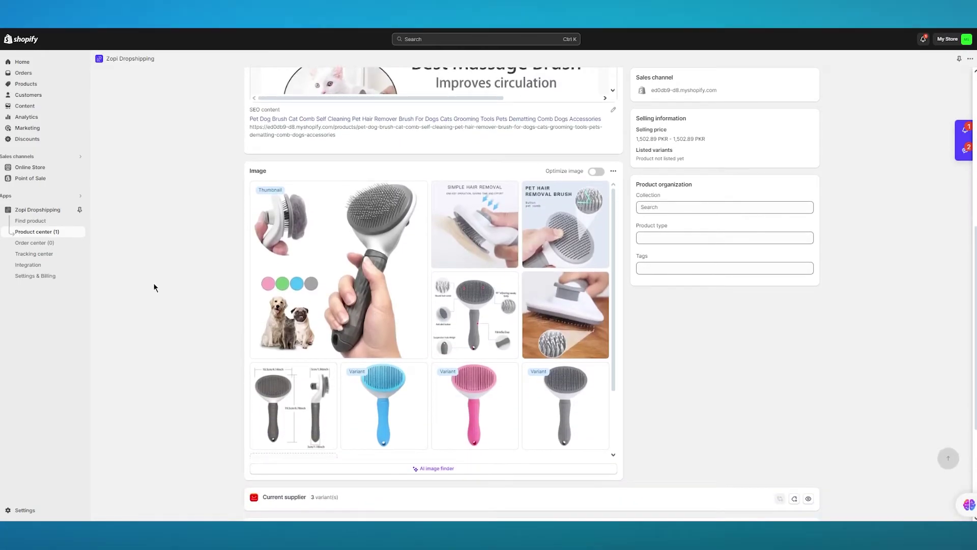
{"action": "scroll", "coordinate": [541, 360], "scroll_direction": "up", "scroll_amount": 10}
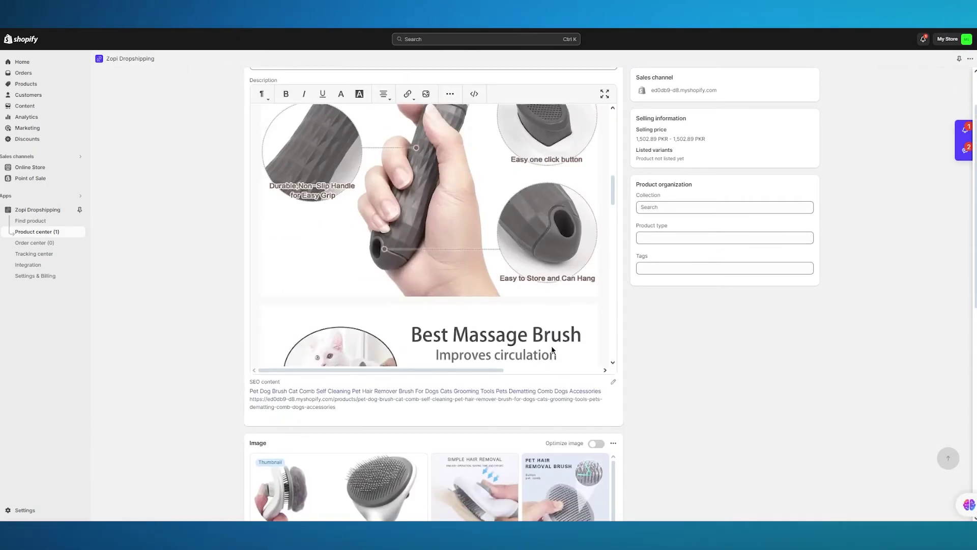
{"action": "left_click", "coordinate": [667, 264]}
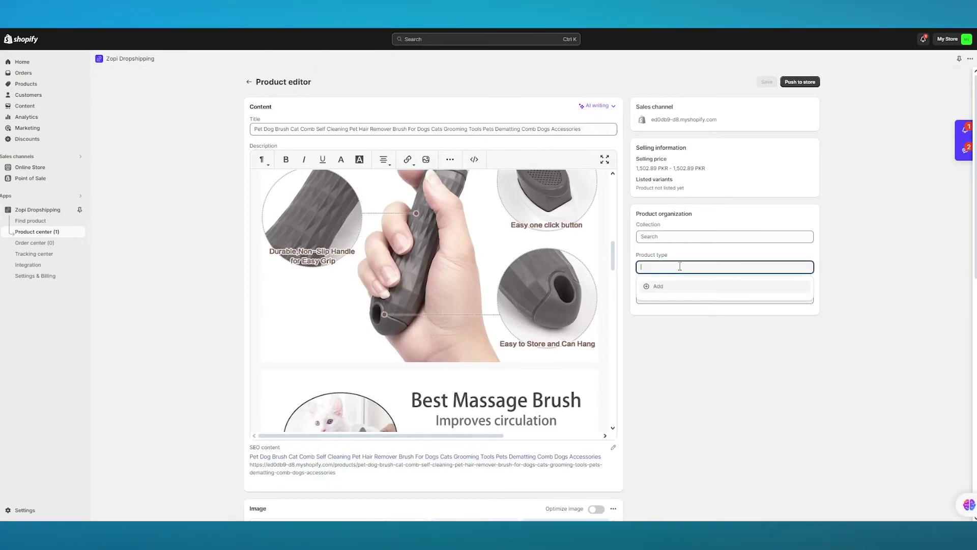
{"action": "left_click", "coordinate": [828, 286]}
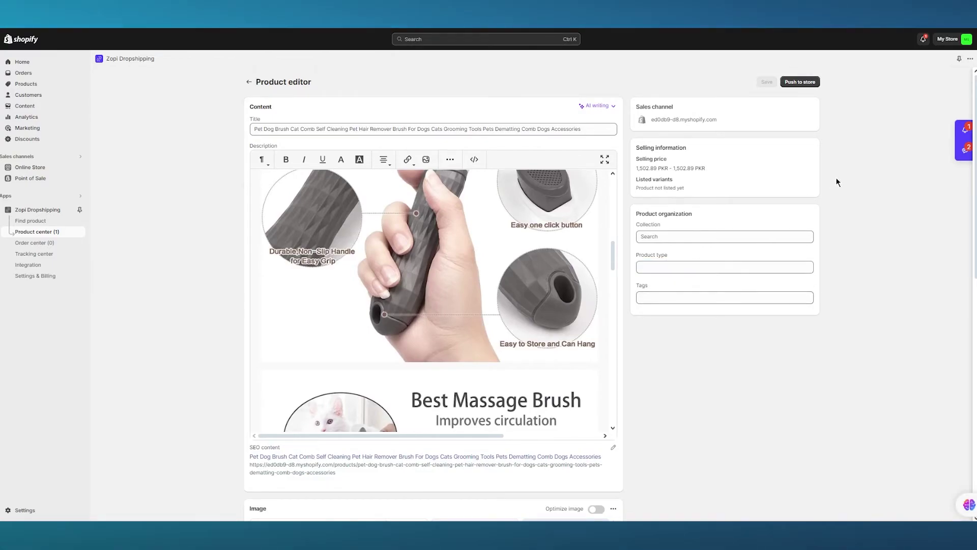
{"action": "left_click", "coordinate": [810, 84]}
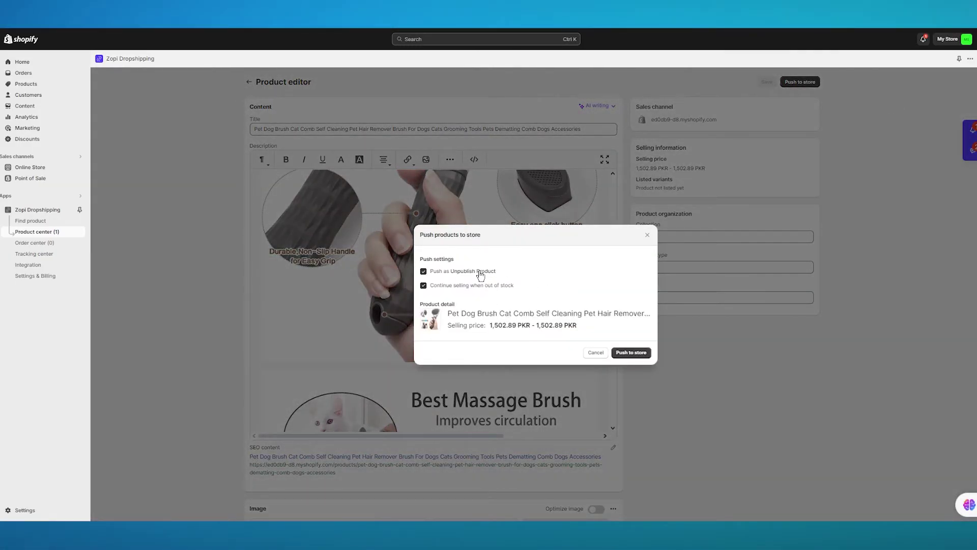
- Push the pet dog brush to the store, where it lists as Active with 4,676 in stock
{"action": "left_click", "coordinate": [632, 353]}
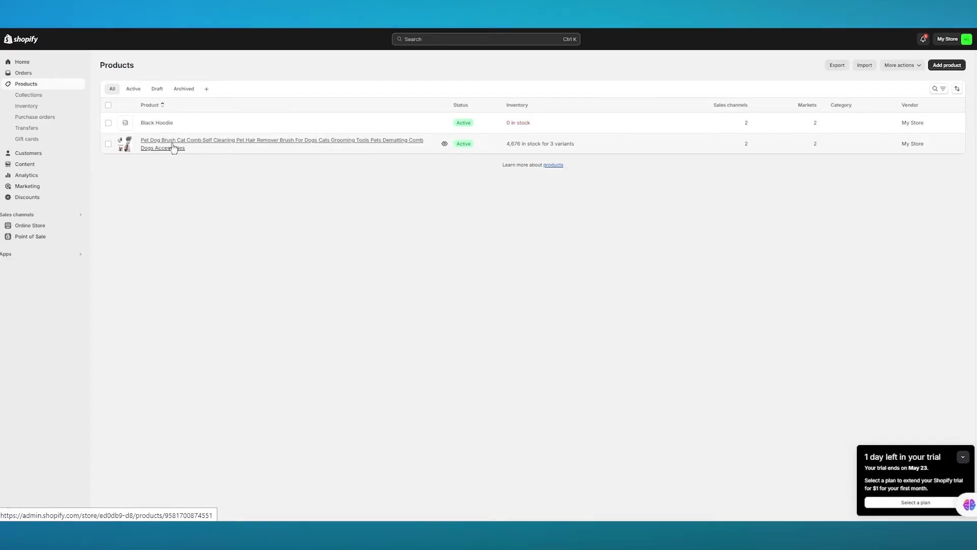
- Open Zopi Dropshipping from the Apps filter and scroll its Welcome to Zopi dashboard
{"action": "left_click", "coordinate": [81, 254]}
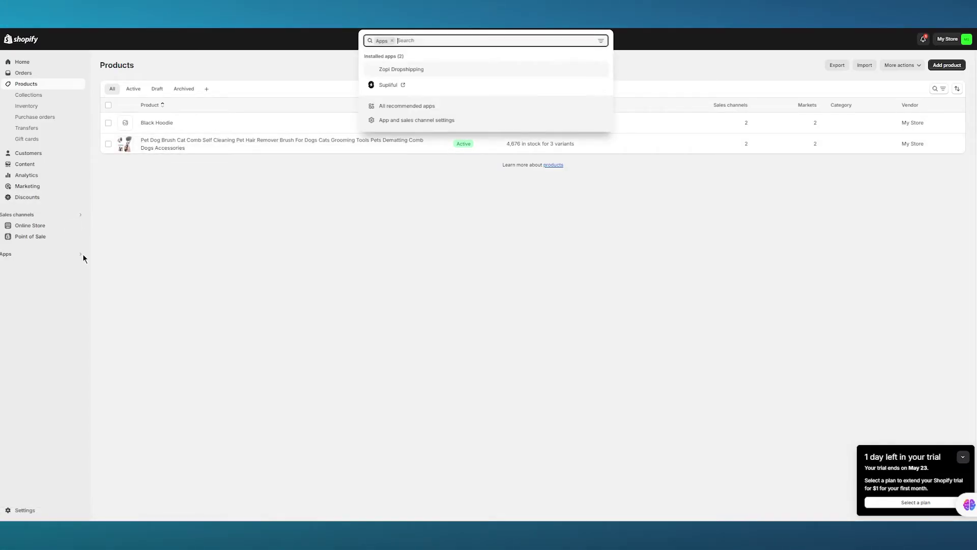
{"action": "left_click", "coordinate": [402, 69]}
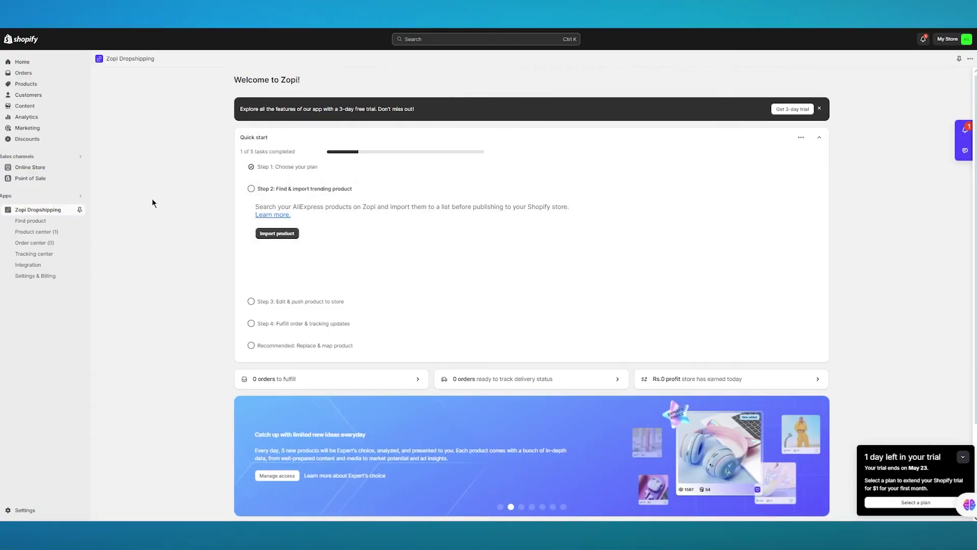
{"action": "scroll", "coordinate": [152, 203], "scroll_direction": "down", "scroll_amount": 3}
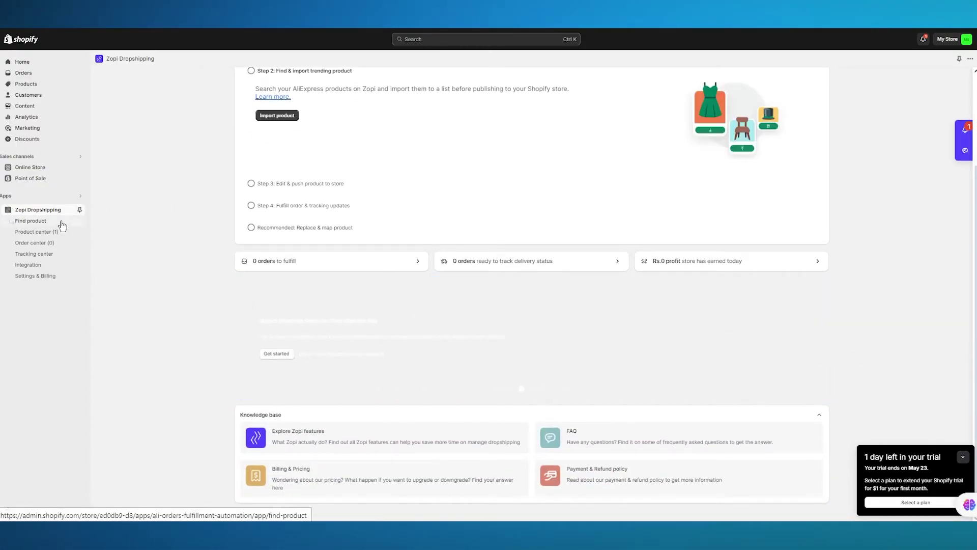
- Browse a product collection in Zopi's Find product catalogue
{"action": "left_click", "coordinate": [61, 224]}
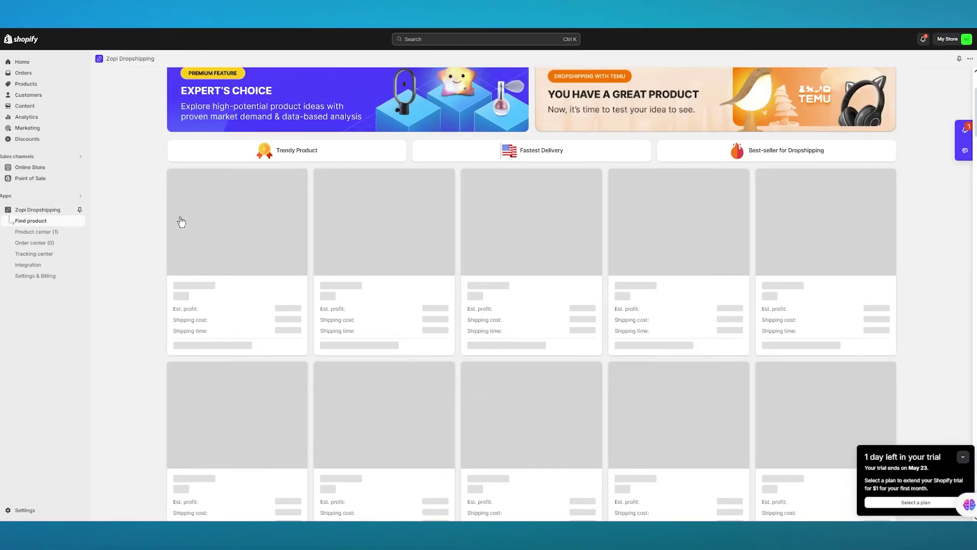
{"action": "left_click", "coordinate": [293, 154]}
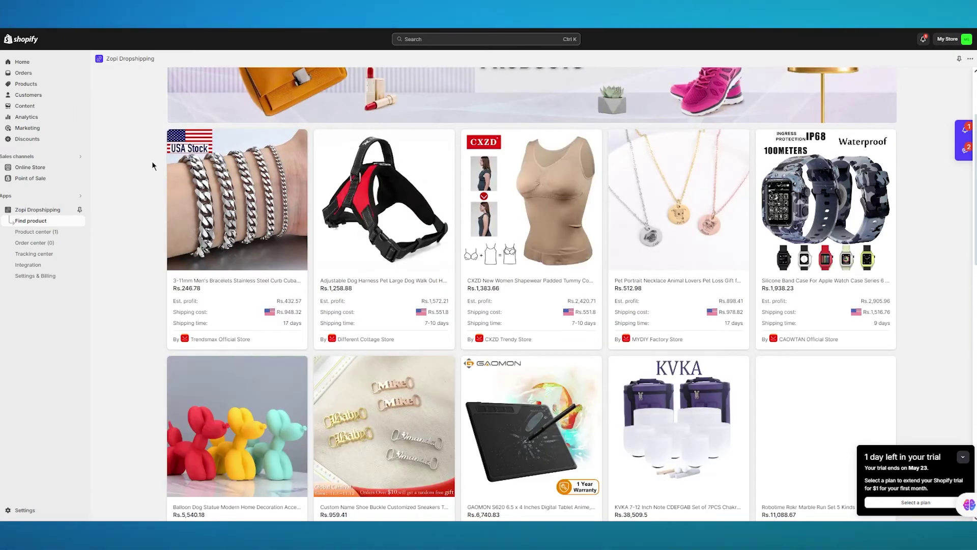
{"action": "scroll", "coordinate": [152, 161], "scroll_direction": "down", "scroll_amount": 2}
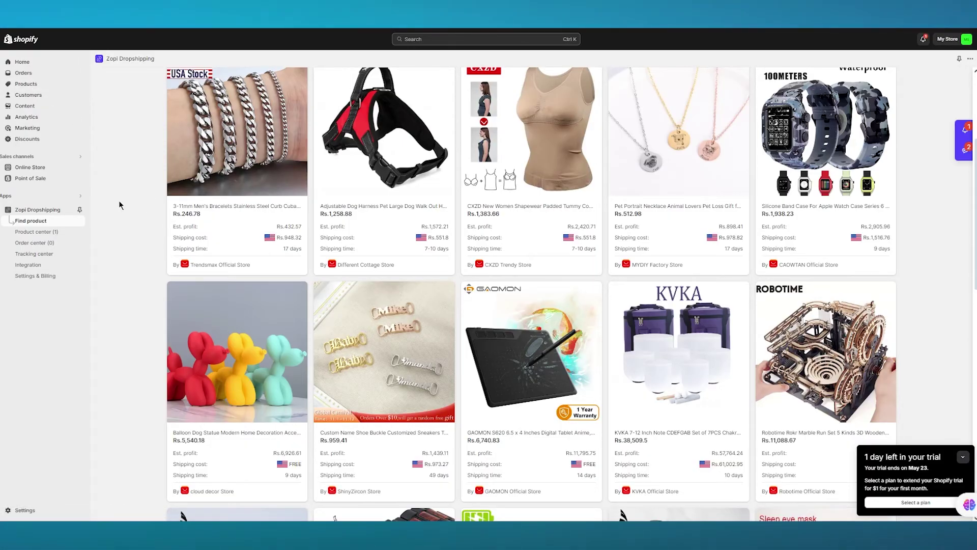
- Check Zopi's empty Order center, then view the Tracking center's upgrade-to-Starter prompt
{"action": "left_click", "coordinate": [43, 244]}
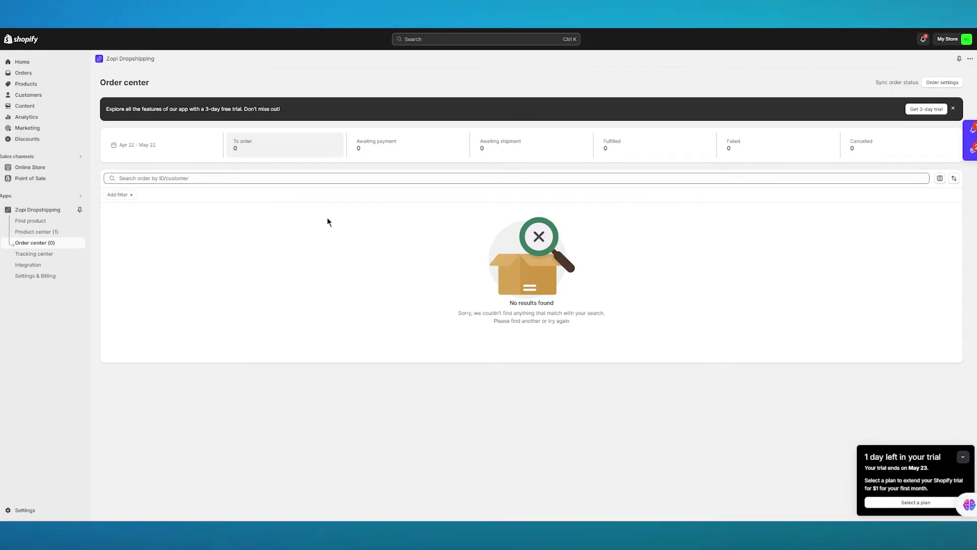
{"action": "left_click", "coordinate": [30, 255]}
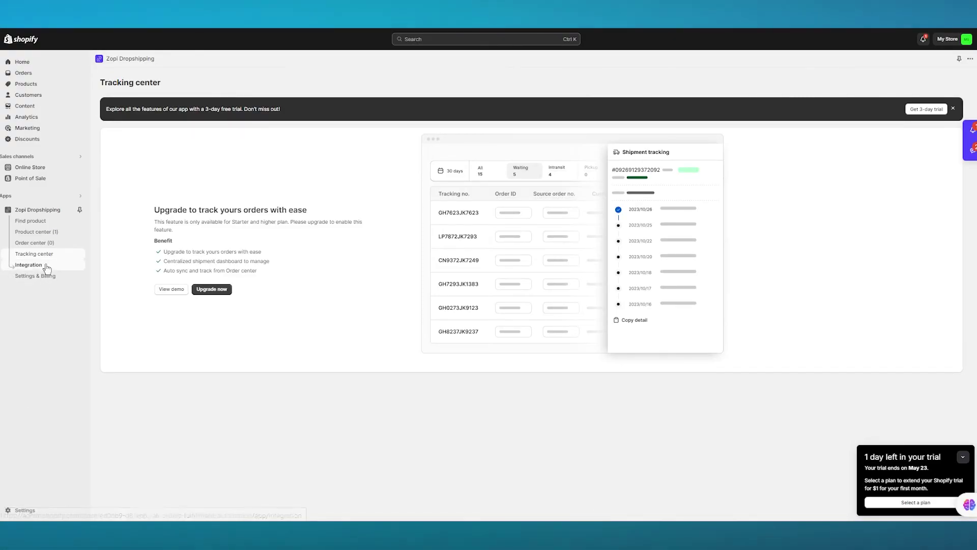
- Browse Zopi's integration cards and open the AI writing add-on, priced at $3.9 USD/month
{"action": "left_click", "coordinate": [29, 265]}
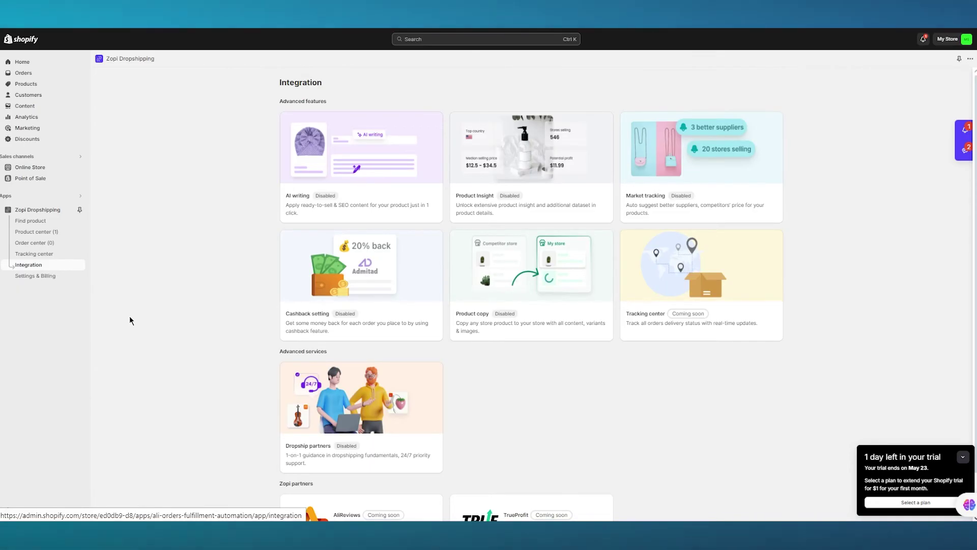
{"action": "scroll", "coordinate": [218, 304], "scroll_direction": "down", "scroll_amount": 1}
{"action": "scroll", "coordinate": [218, 305], "scroll_direction": "up", "scroll_amount": 2}
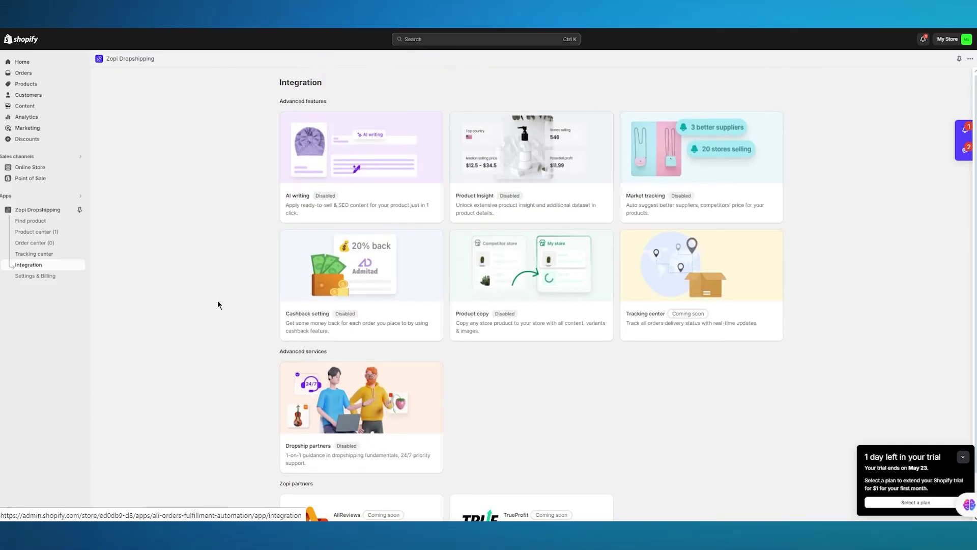
{"action": "left_click", "coordinate": [354, 157]}
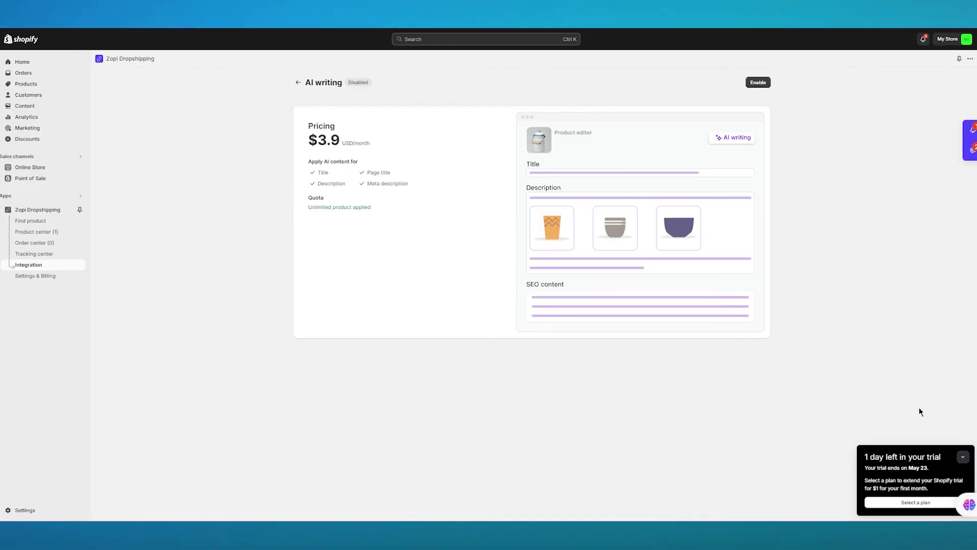
- Leave the AI writing page for Zopi's Settings & Billing account page
{"action": "left_click", "coordinate": [46, 276]}
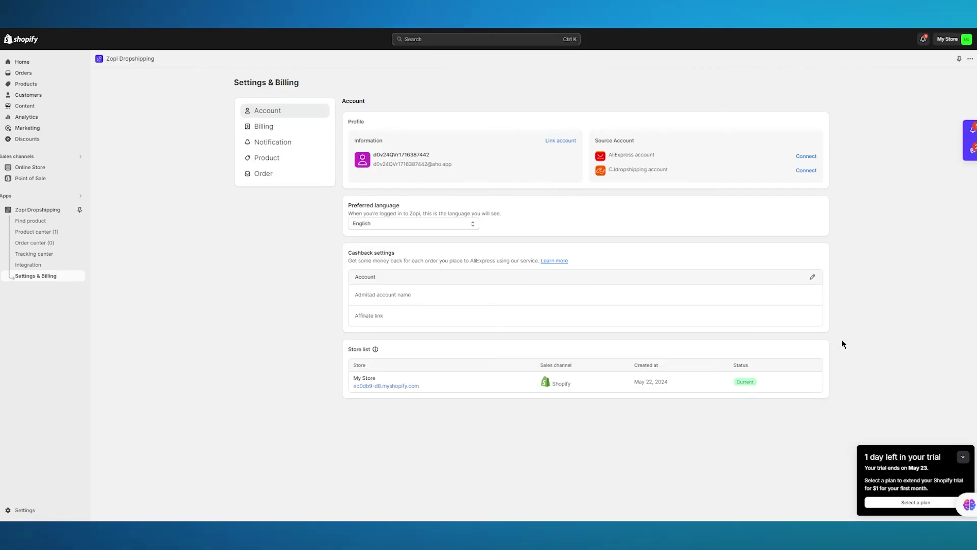
- Step through Zopi's Notification, Product pricing and Order settings panels
{"action": "left_click", "coordinate": [285, 141]}
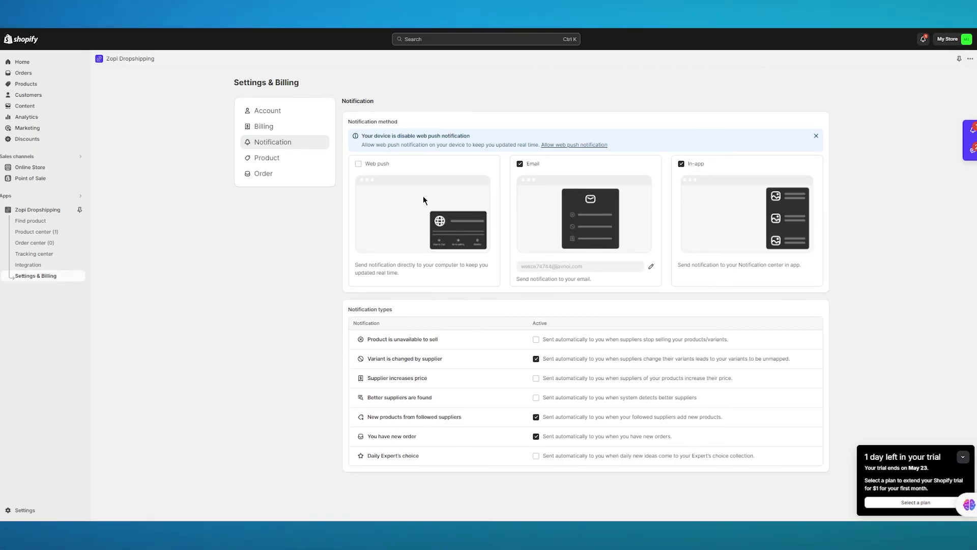
{"action": "left_click", "coordinate": [262, 158]}
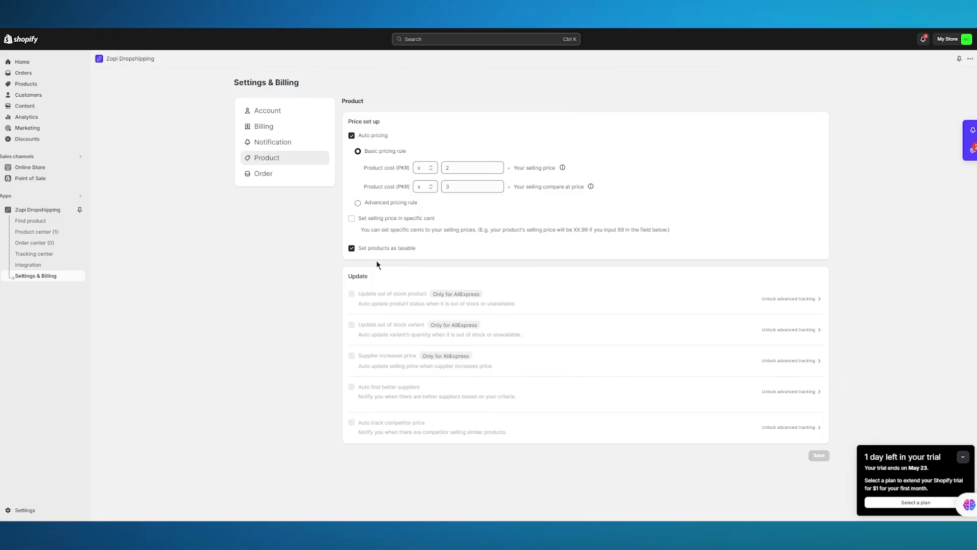
{"action": "left_click", "coordinate": [262, 173]}
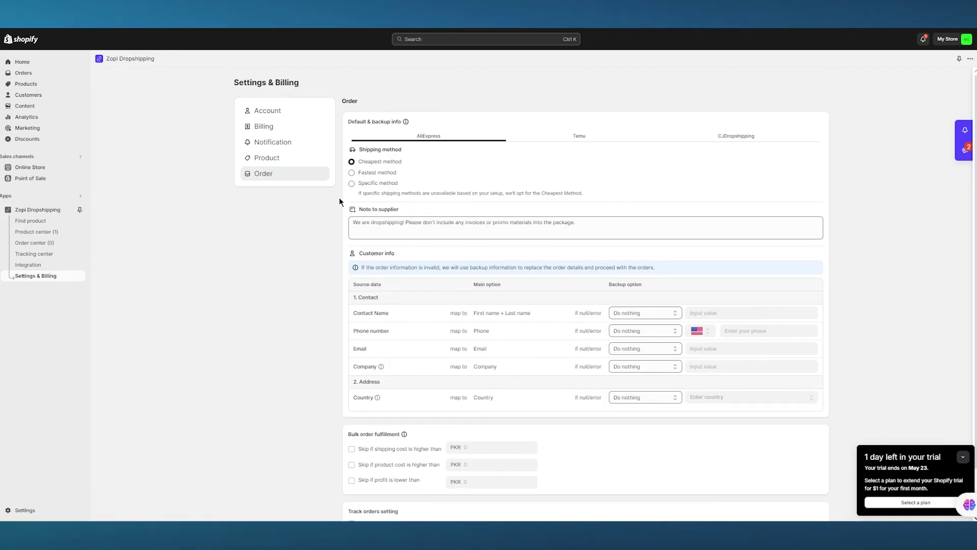
- Choose Fastest method shipping, skip orders with shipping above PKR 9999, and save
{"action": "scroll", "coordinate": [395, 187], "scroll_direction": "down", "scroll_amount": 1}
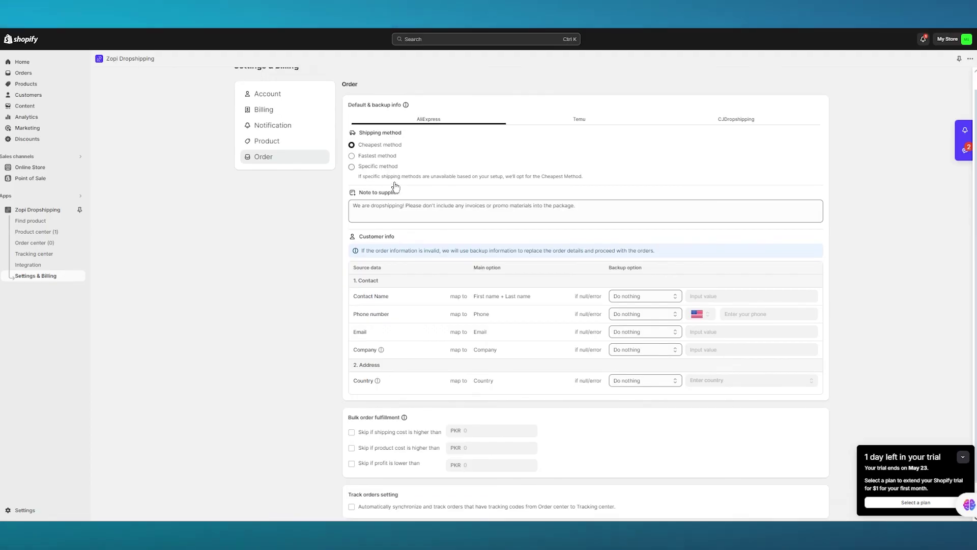
{"action": "scroll", "coordinate": [395, 186], "scroll_direction": "down", "scroll_amount": 2}
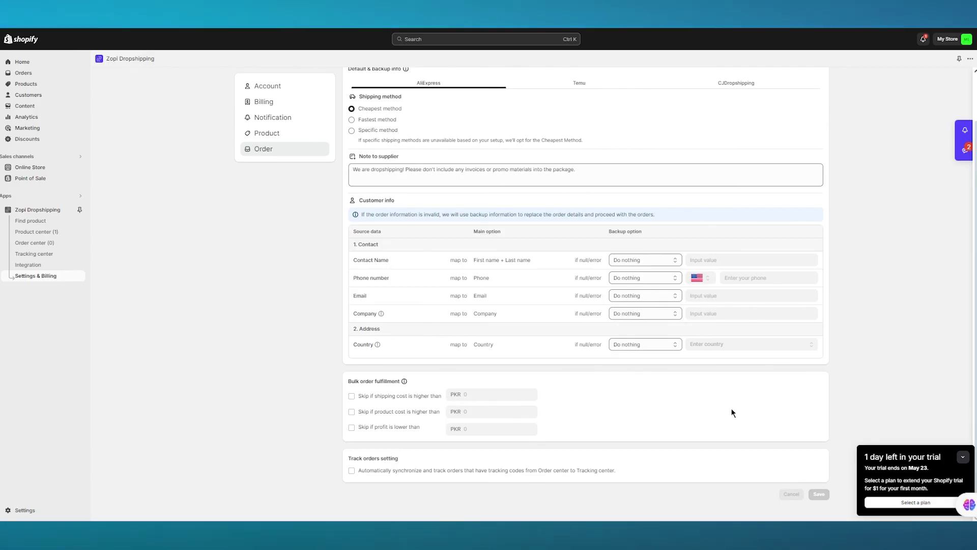
{"action": "scroll", "coordinate": [685, 403], "scroll_direction": "up", "scroll_amount": 3}
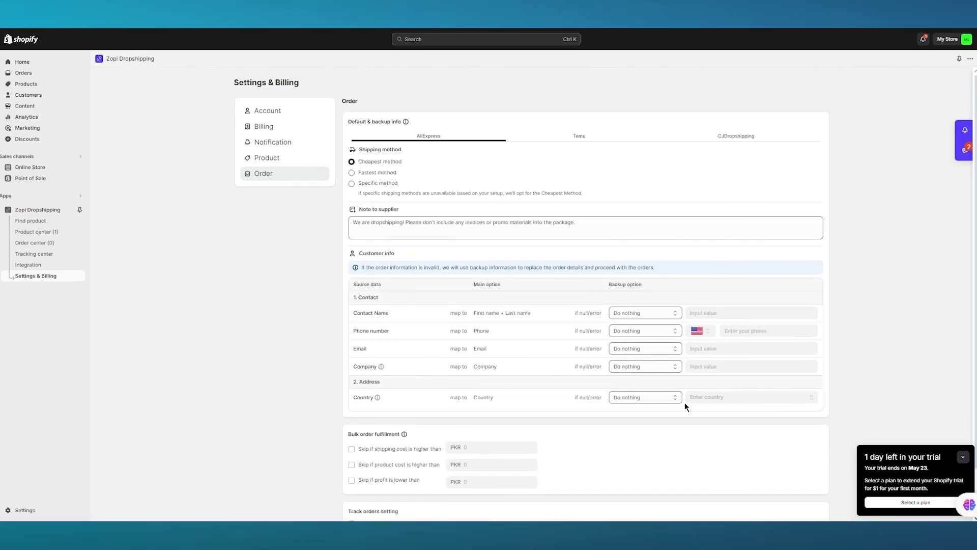
{"action": "left_click", "coordinate": [394, 174]}
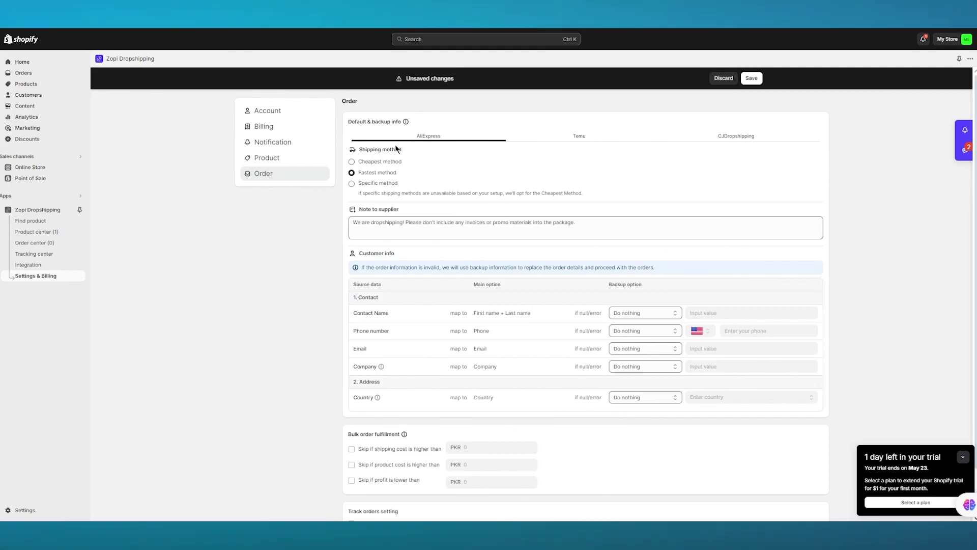
{"action": "scroll", "coordinate": [395, 144], "scroll_direction": "down", "scroll_amount": 3}
{"action": "left_click", "coordinate": [428, 179]}
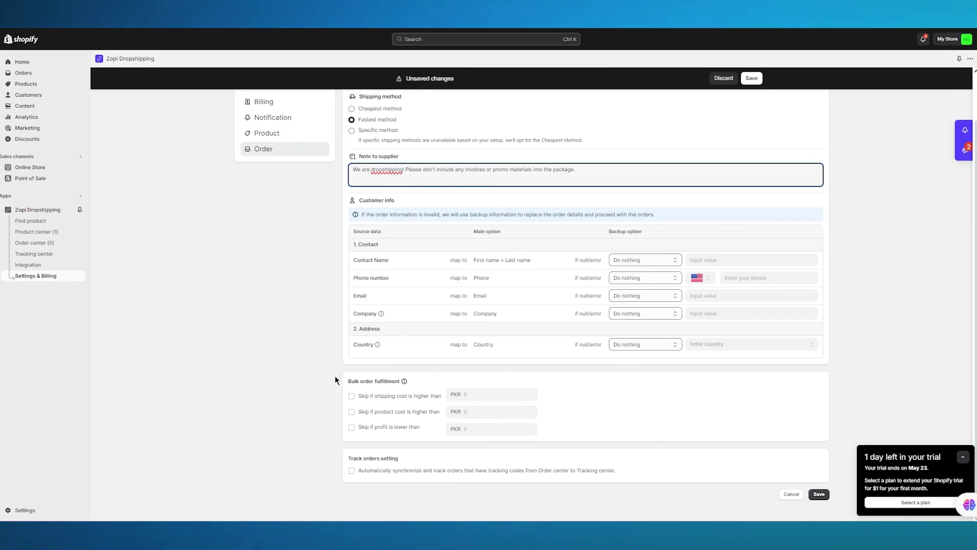
{"action": "left_click", "coordinate": [354, 397]}
{"action": "left_click", "coordinate": [484, 393]}
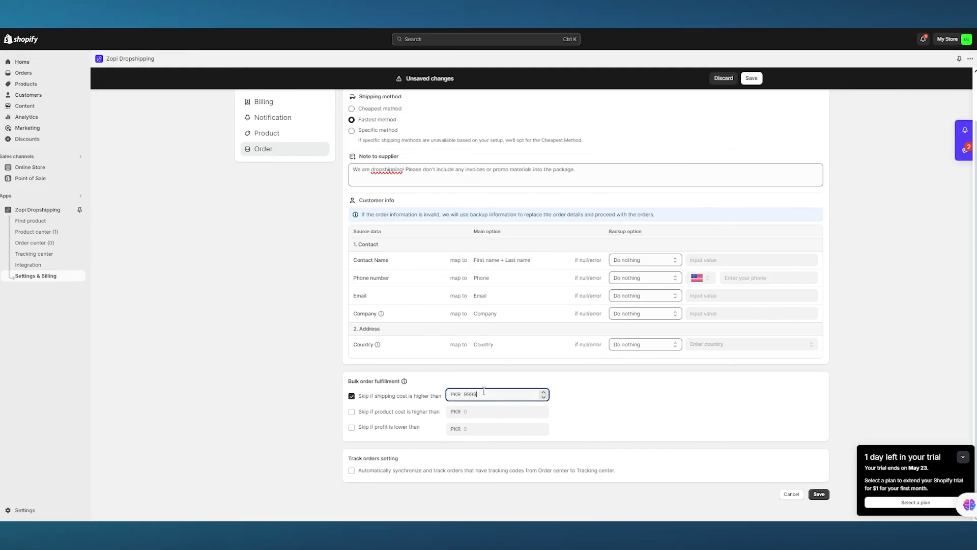
{"action": "left_click", "coordinate": [491, 415]}
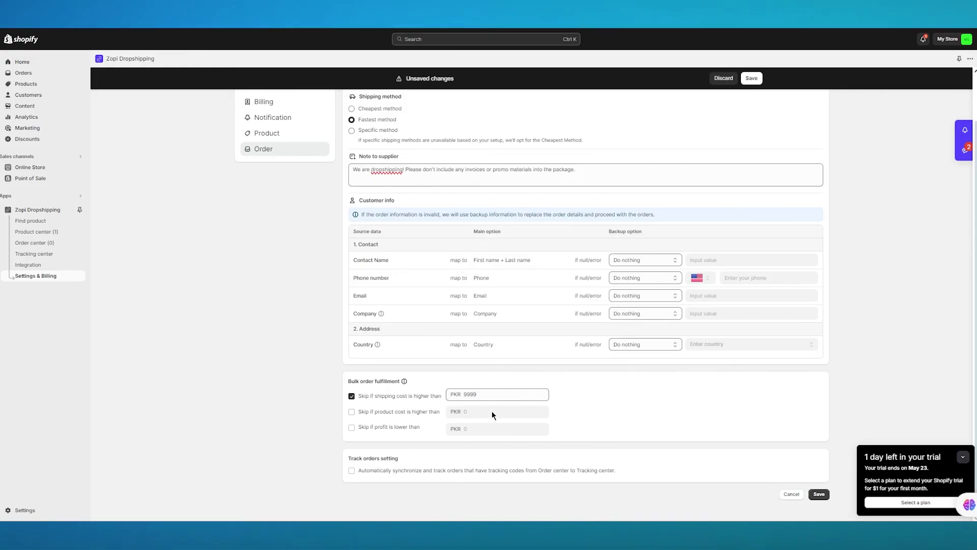
{"action": "left_click", "coordinate": [819, 494]}
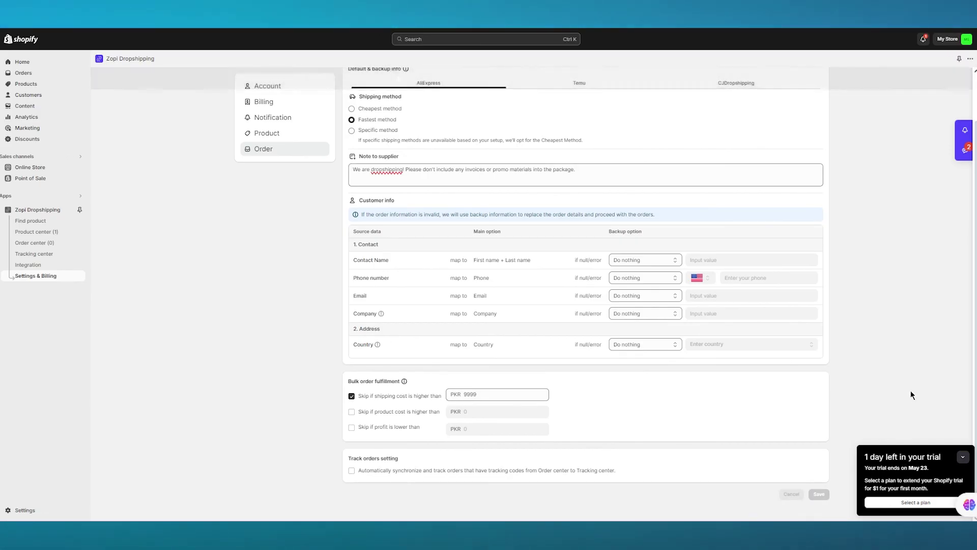